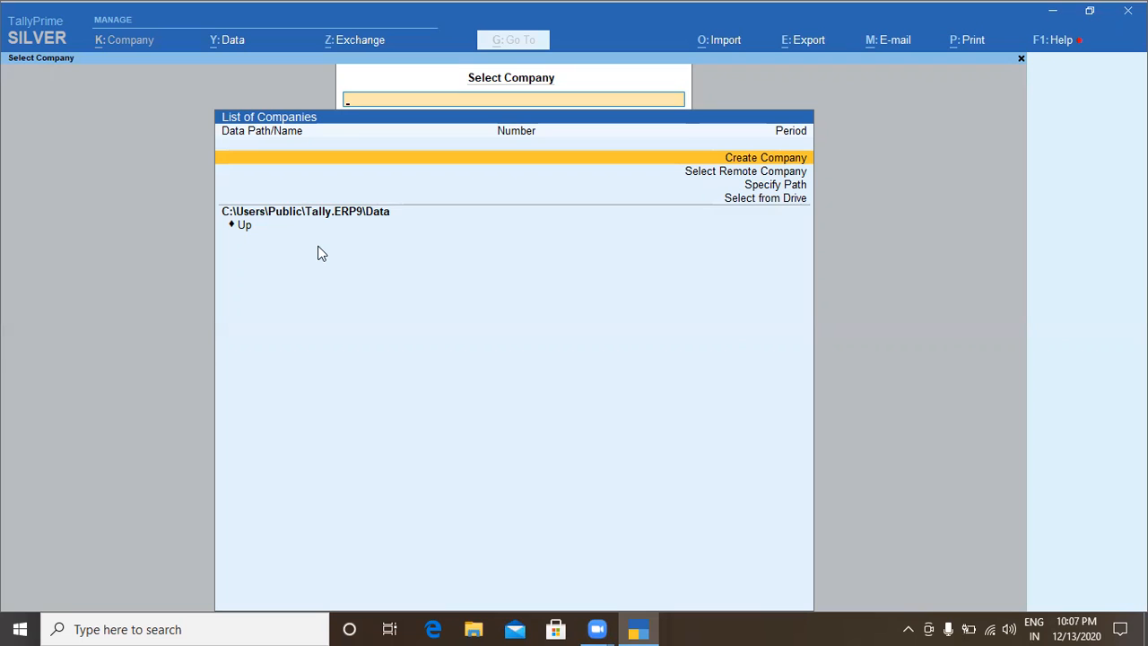
Step: Start creating a new company named "Primary Updates" and keep the same text as its mailing name
{"action": "left_click", "coordinate": [752, 163]}
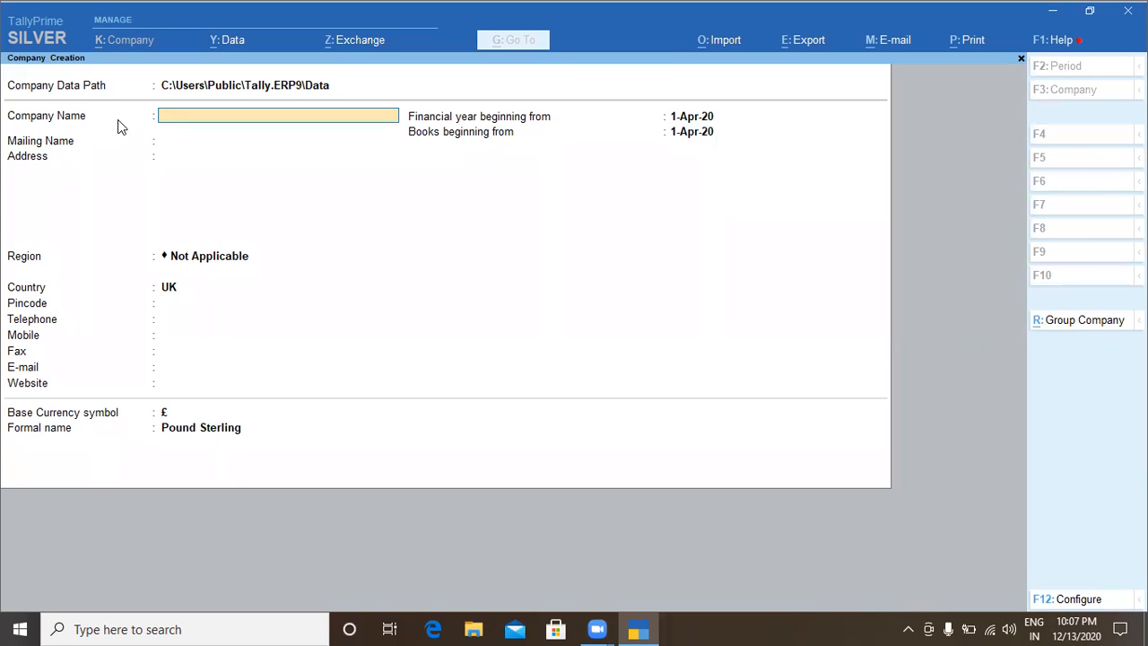
{"action": "type", "text": "Primary Updates"}
{"action": "key", "text": "Return"}
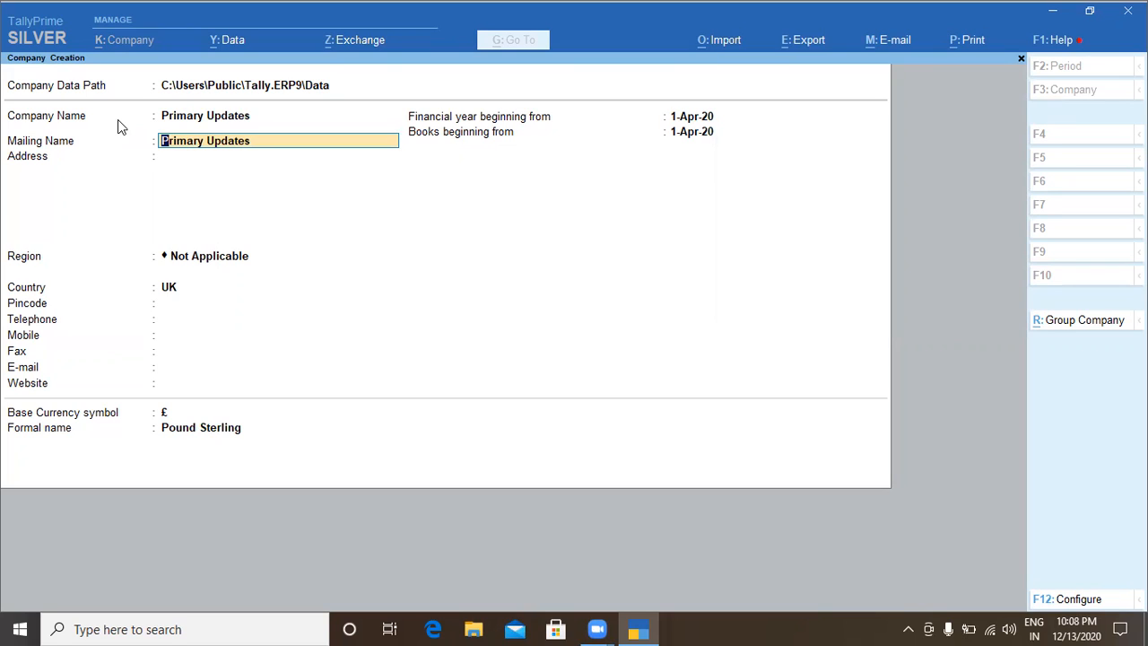
{"action": "key", "text": "Return"}
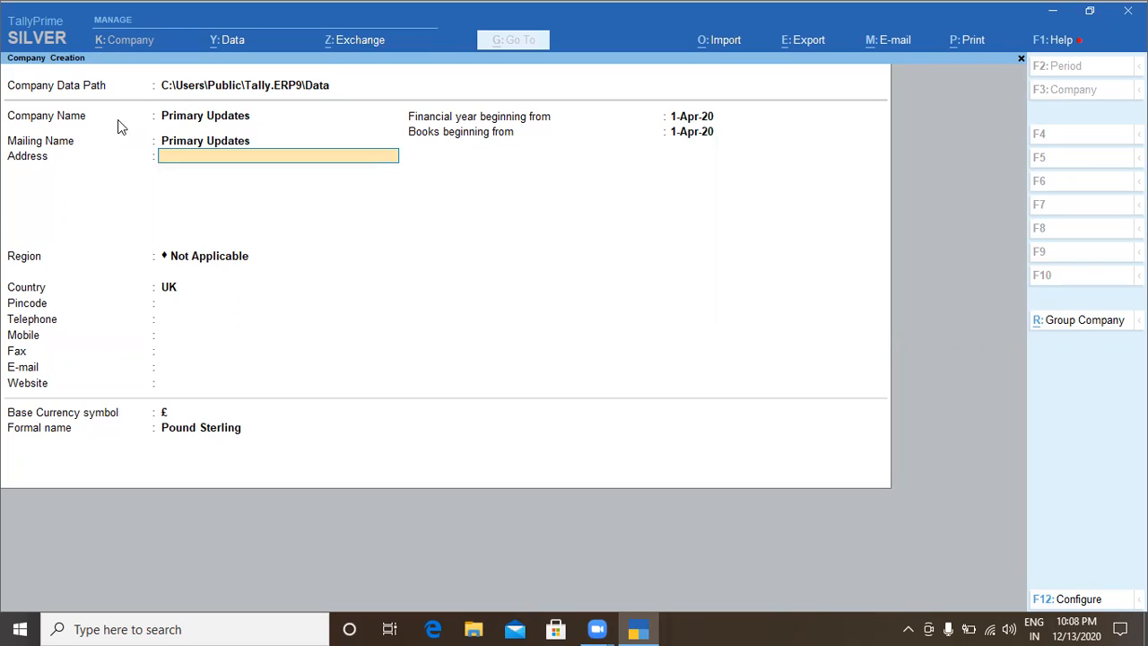
Step: Enter the company's postal address on two lines, correcting the postal code at the end of the second line
{"action": "type", "text": "ABC Chamber, Gurgaon"}
{"action": "key", "text": "Return"}
{"action": "type", "text": "Haryana - 122020"}
{"action": "key", "text": "BackSpace"}
{"action": "key", "text": "BackSpace"}
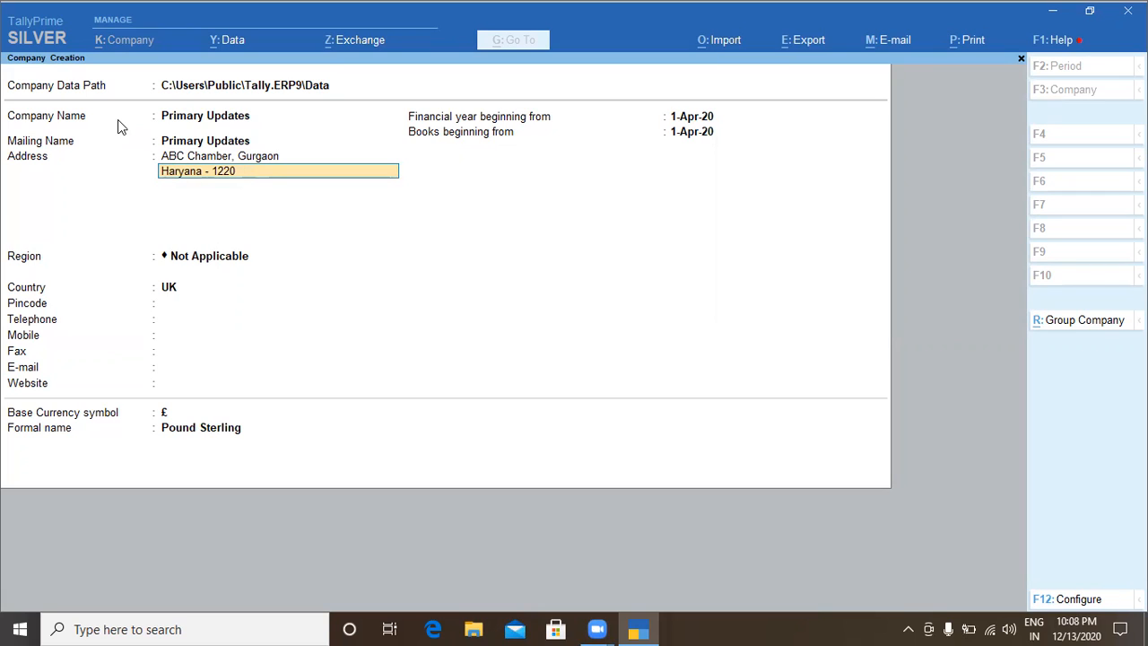
{"action": "type", "text": "02"}
{"action": "key", "text": "Return"}
{"action": "key", "text": "Return"}
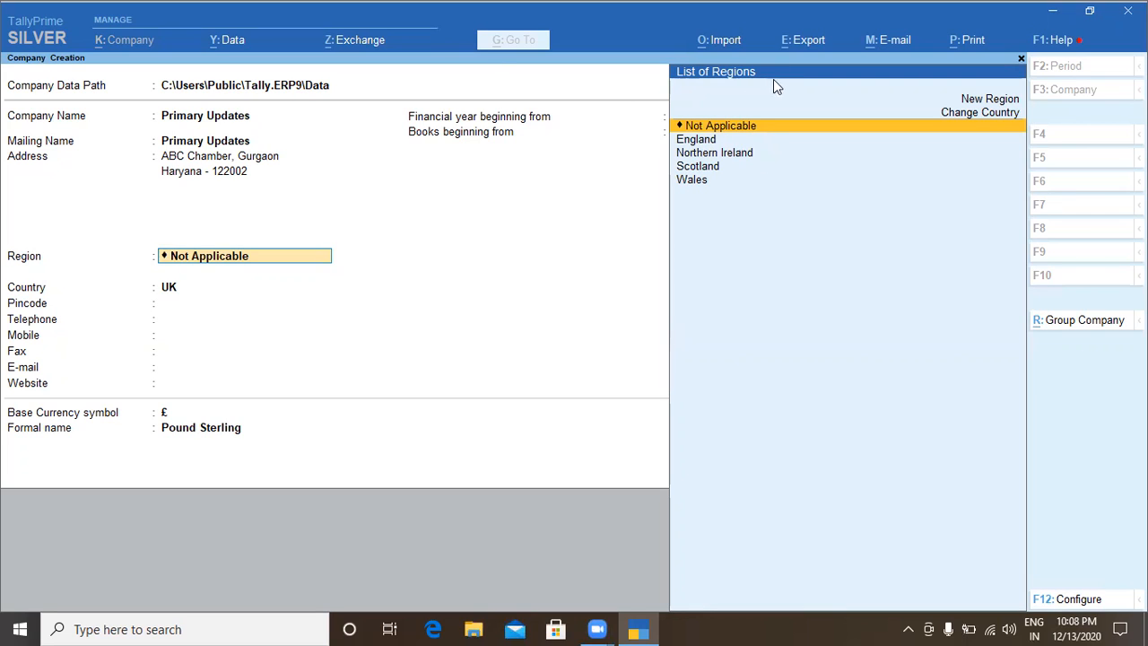
Step: Change the company's country to India and set its state to Haryana
{"action": "left_click", "coordinate": [982, 123]}
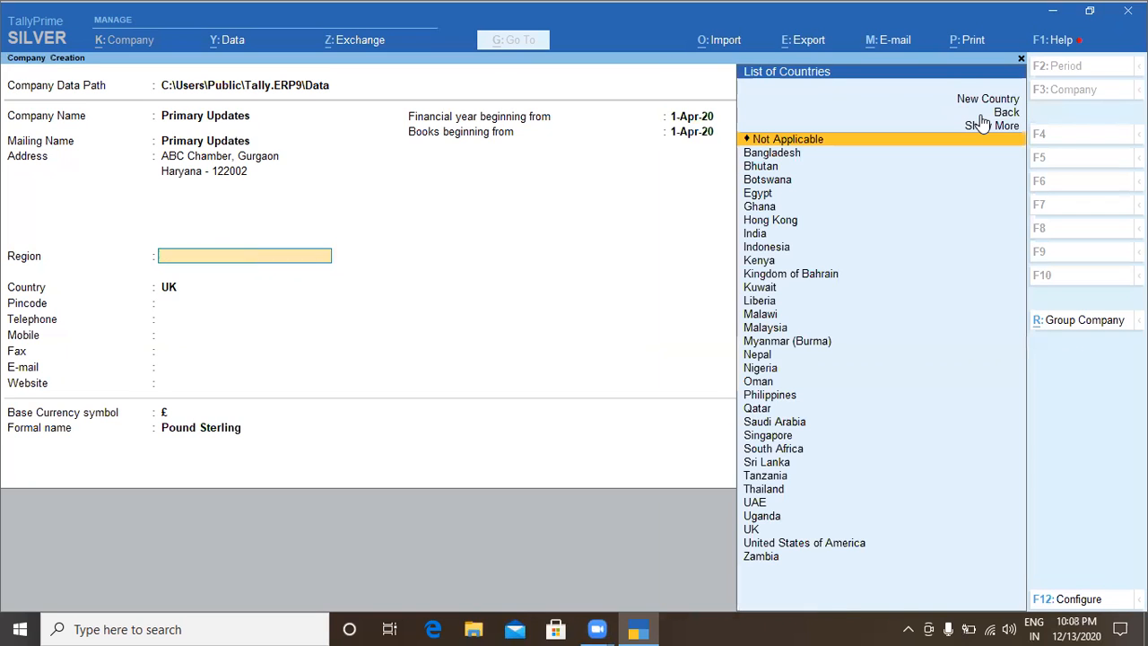
{"action": "type", "text": "in"}
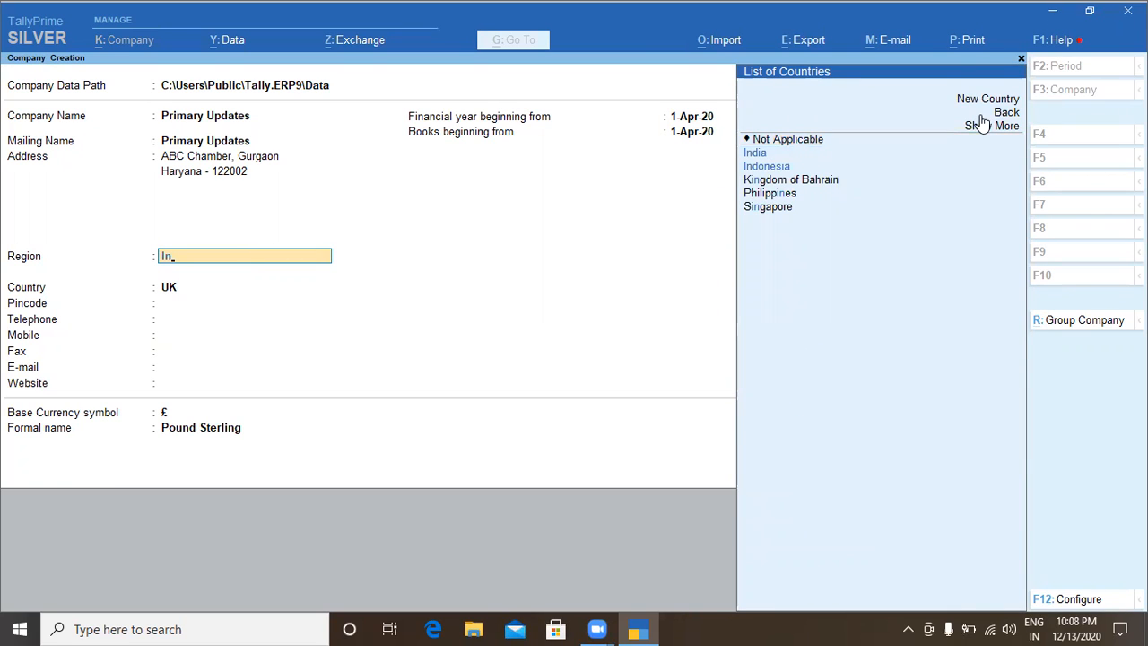
{"action": "key", "text": "Return"}
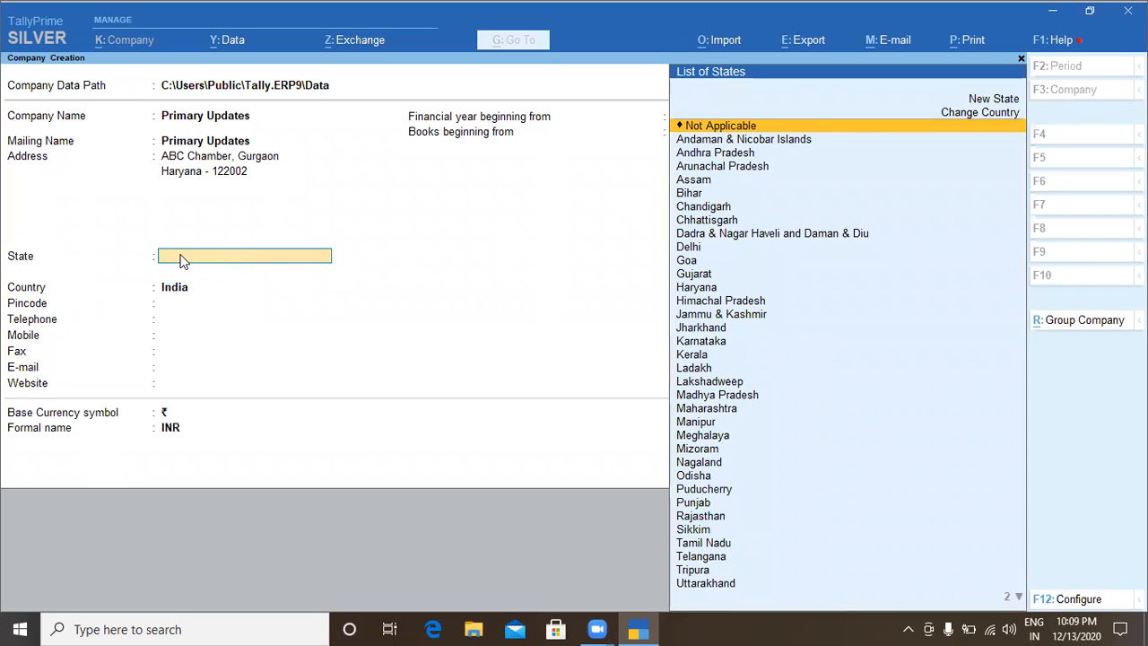
{"action": "type", "text": "Harya"}
{"action": "key", "text": "Return"}
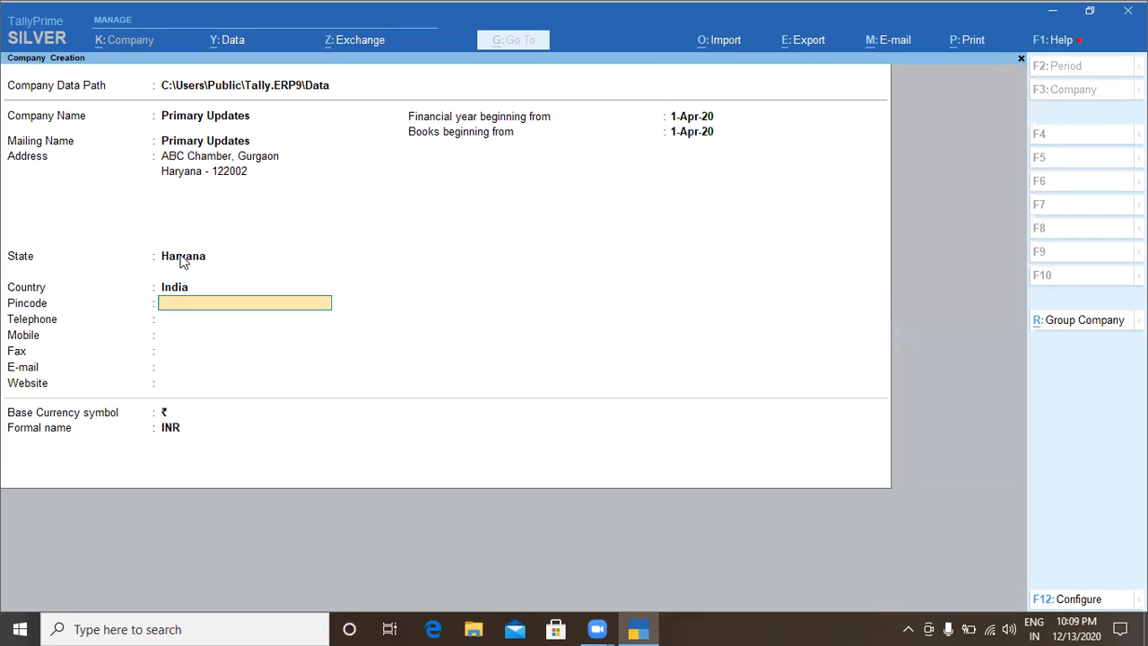
Step: Enter the company's postal code and leave the telephone, mobile, fax, e-mail and website fields blank
{"action": "type", "text": "122002"}
{"action": "key", "text": "Return"}
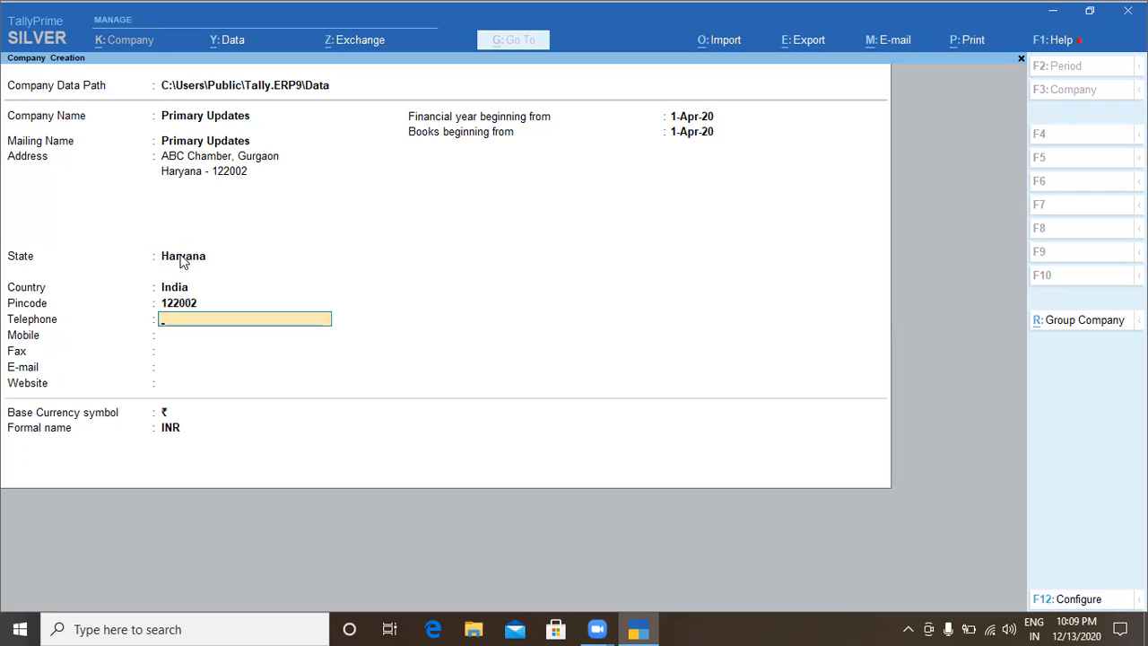
{"action": "key", "text": "Return"}
{"action": "key", "text": "Return"}
{"action": "key", "text": "Return"}
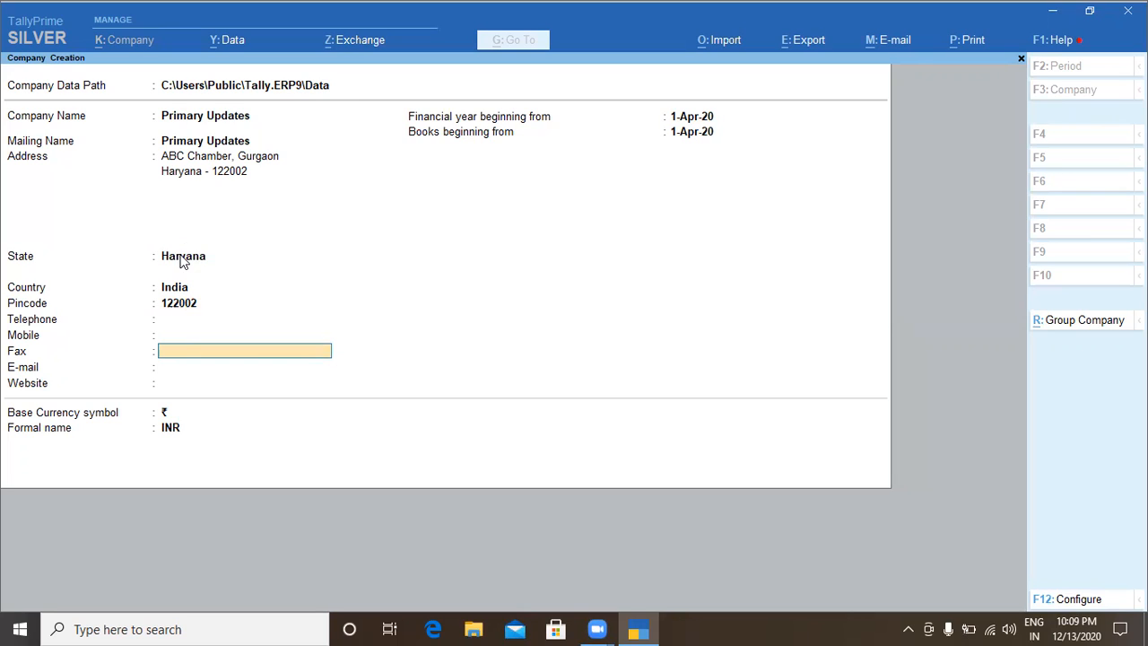
{"action": "key", "text": "Return"}
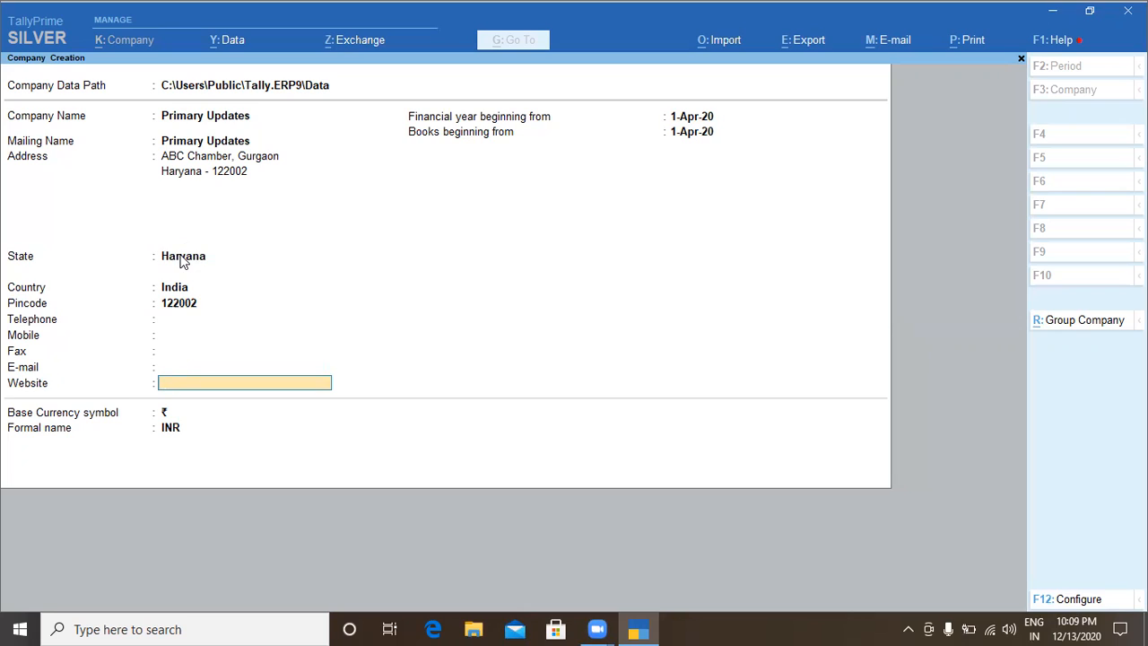
{"action": "key", "text": "Return"}
Step: Keep 1-Apr-20 for the financial year and books, keep ₹ and INR as base currency, and save the company
{"action": "key", "text": "Return"}
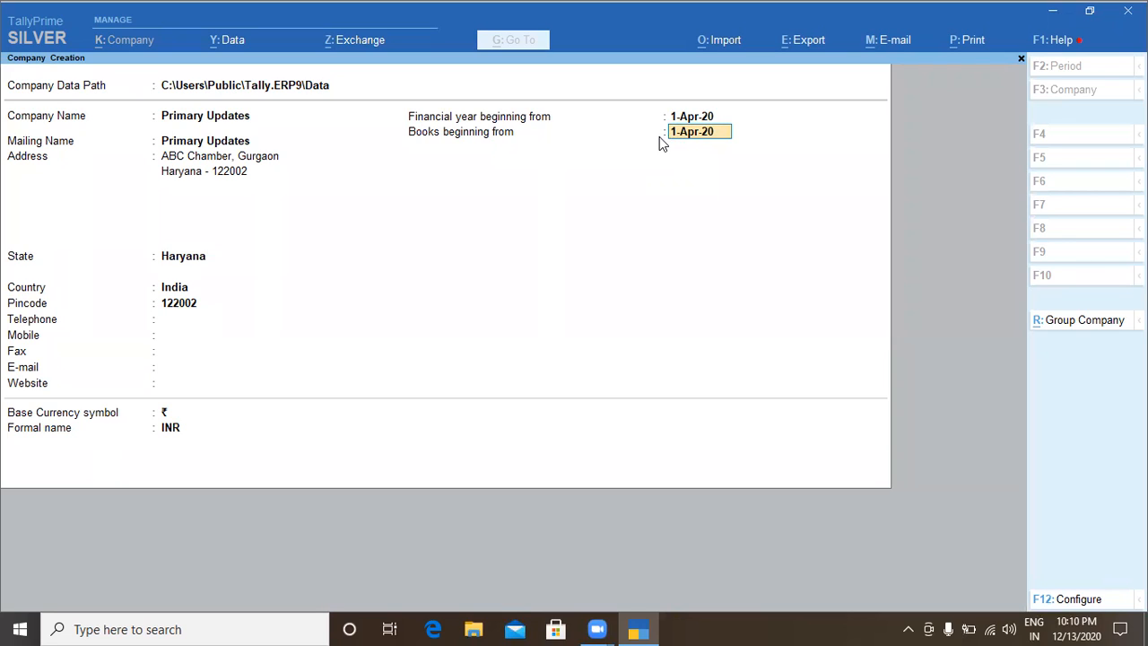
{"action": "key", "text": "Return"}
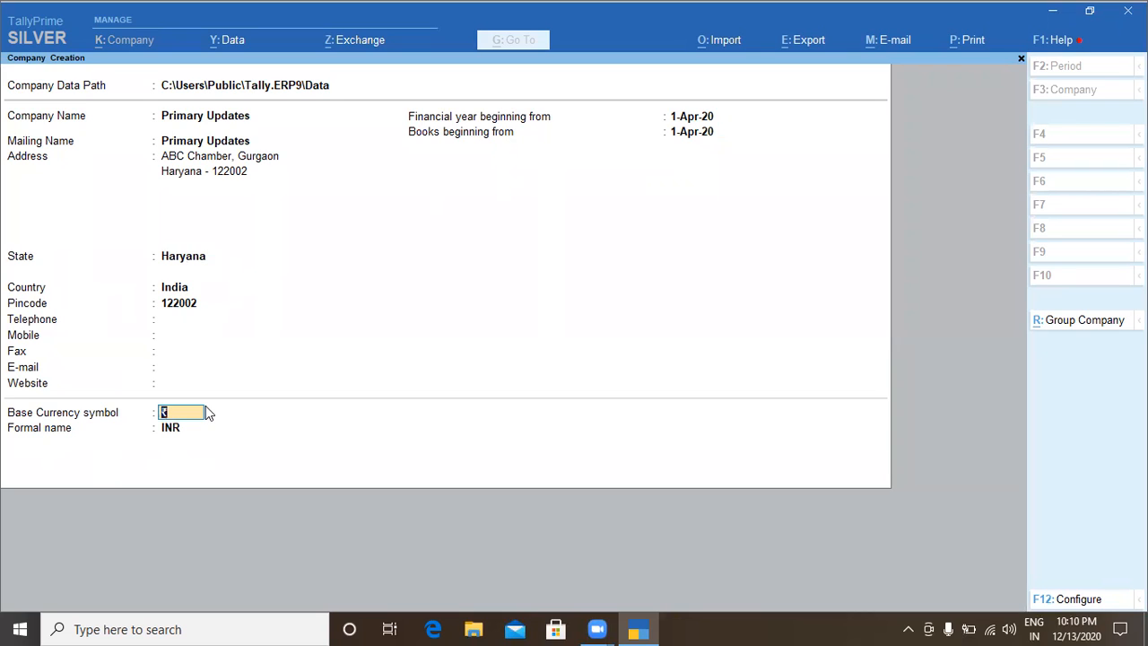
{"action": "key", "text": "Return"}
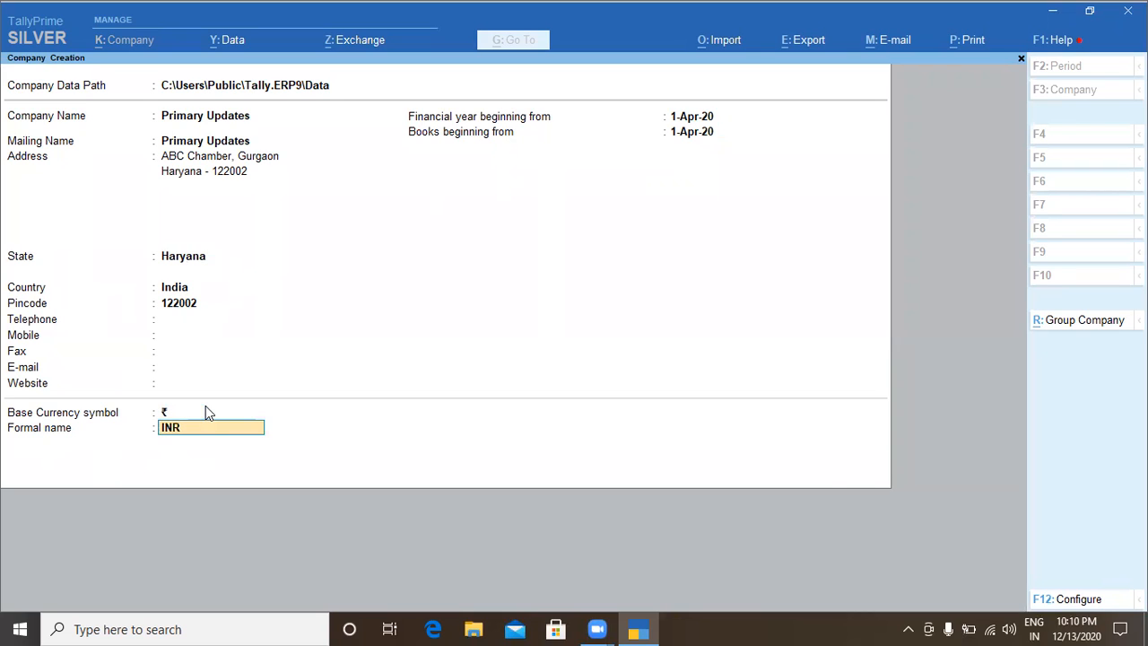
{"action": "key", "text": "Return"}
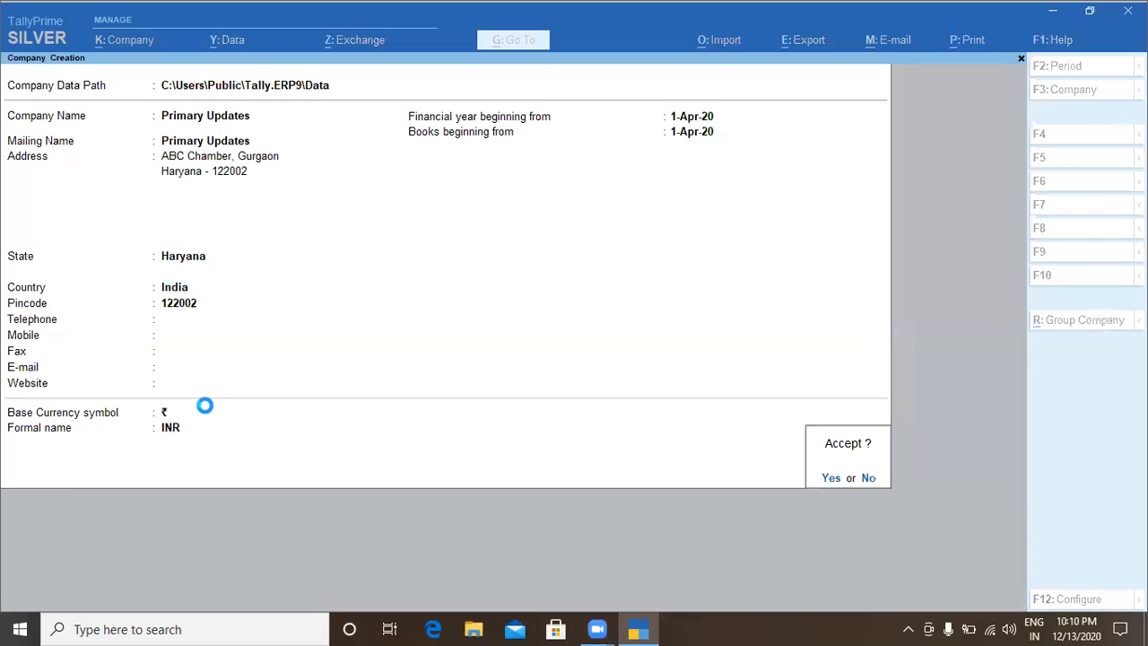
{"action": "key", "text": "Return"}
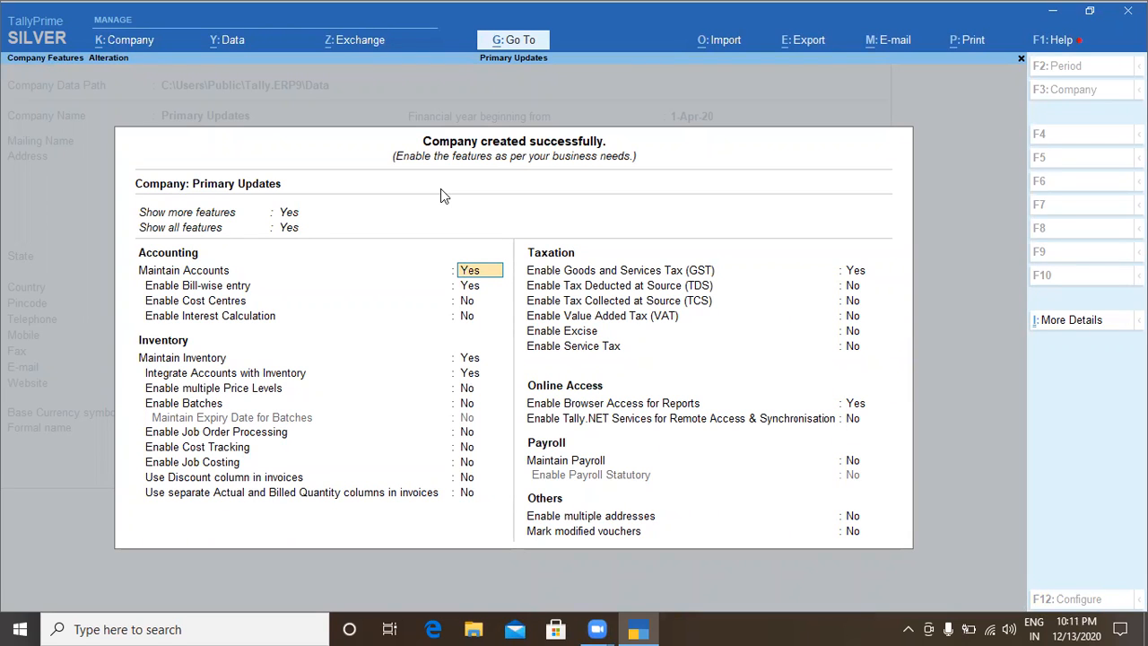
Step: Keep the default accounting and inventory features, and open the GST details with Goods and Services Tax set to Yes
{"action": "key", "text": "Return"}
{"action": "key", "text": "Return"}
{"action": "key", "text": "Return"}
{"action": "key", "text": "Return"}
{"action": "key", "text": "Return"}
{"action": "key", "text": "Return"}
{"action": "key", "text": "Return"}
{"action": "key", "text": "Return"}
{"action": "key", "text": "Return"}
{"action": "key", "text": "Return"}
{"action": "key", "text": "Return"}
{"action": "key", "text": "Return"}
{"action": "key", "text": "Return"}
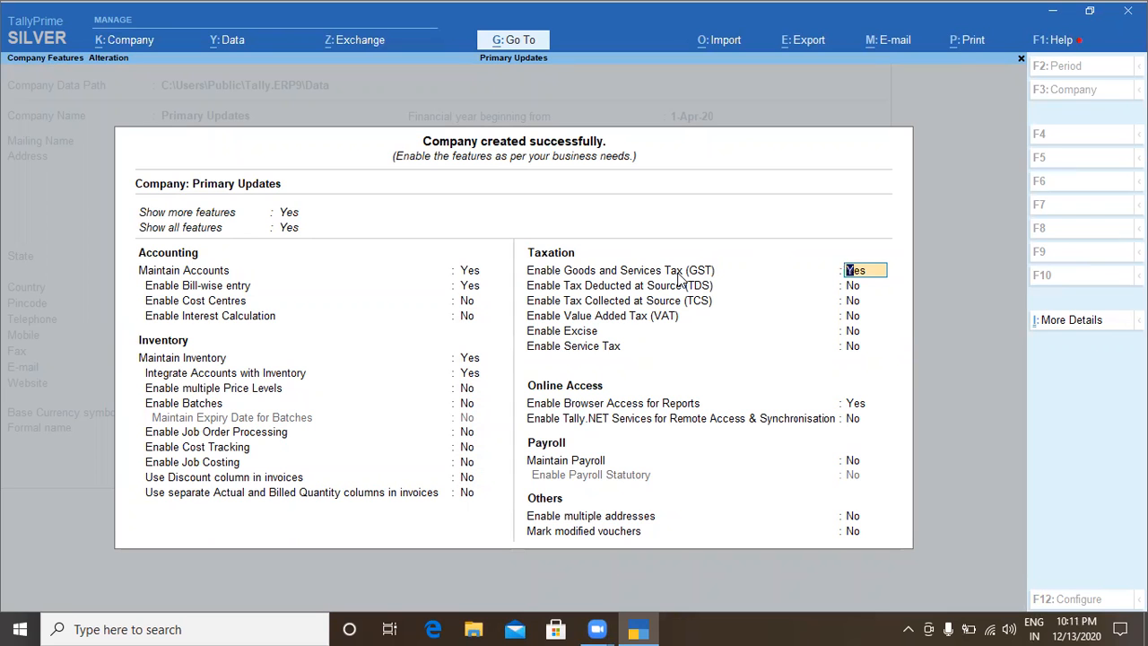
{"action": "key", "text": "Return"}
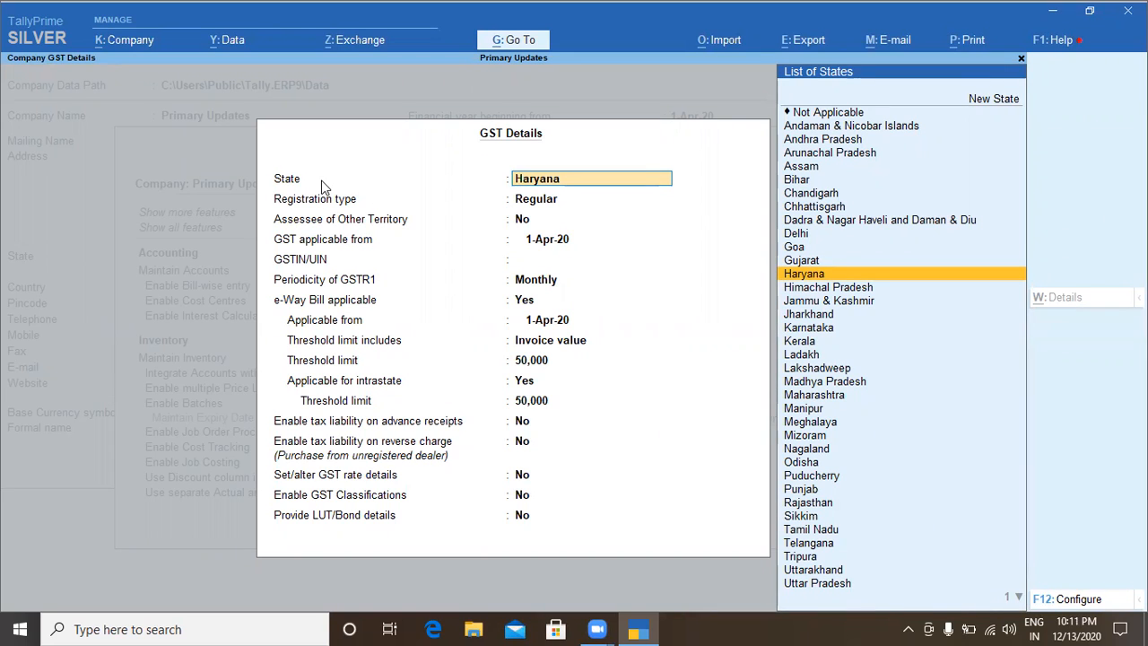
Step: Keep Haryana, Regular registration, No for other territory and 1-Apr-20 in the GST details, and enter the company's GSTIN
{"action": "key", "text": "Return"}
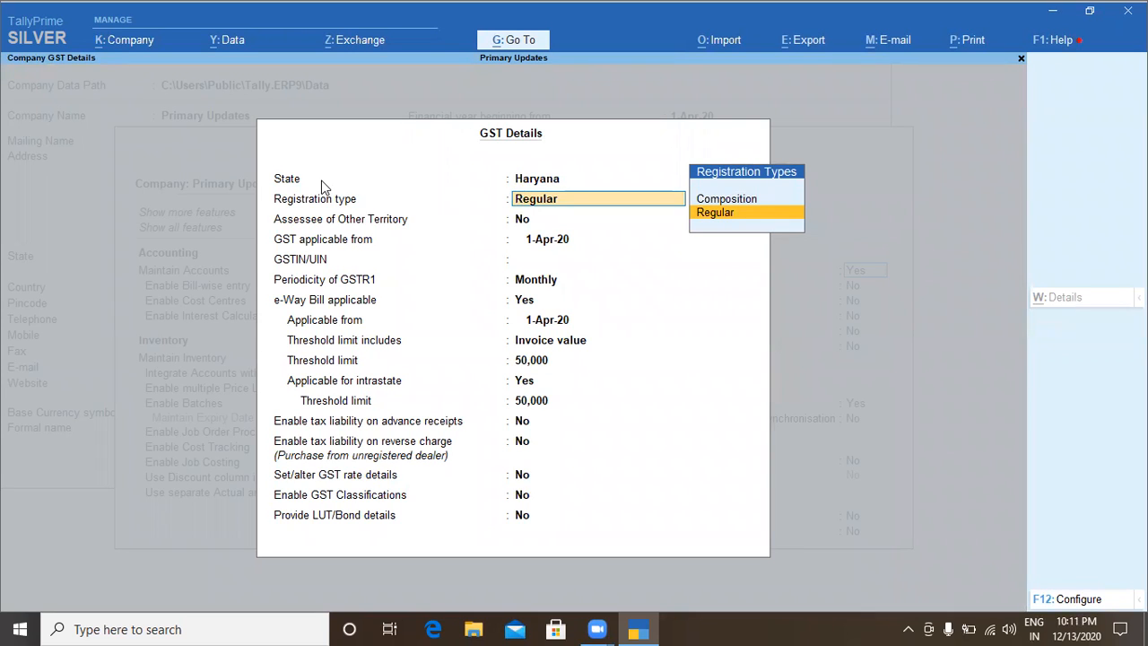
{"action": "key", "text": "Return"}
{"action": "key", "text": "Return"}
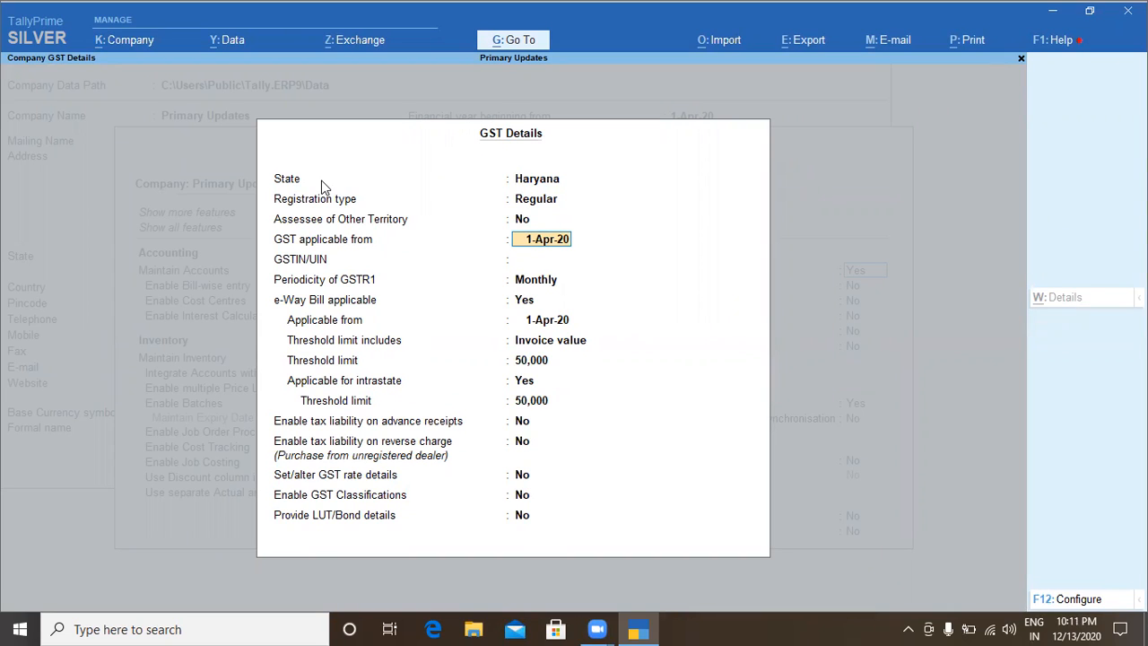
{"action": "key", "text": "Return"}
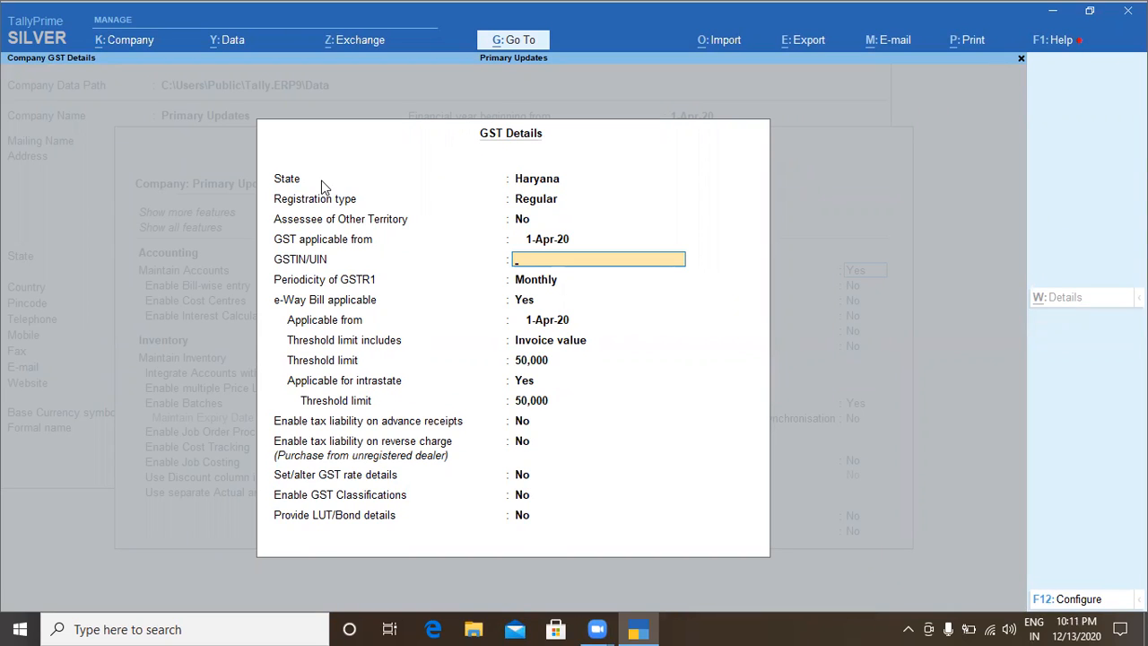
{"action": "type", "text": "06AAAAA1234C1ZL"}
{"action": "key", "text": "Return"}
{"action": "key", "text": "Return"}
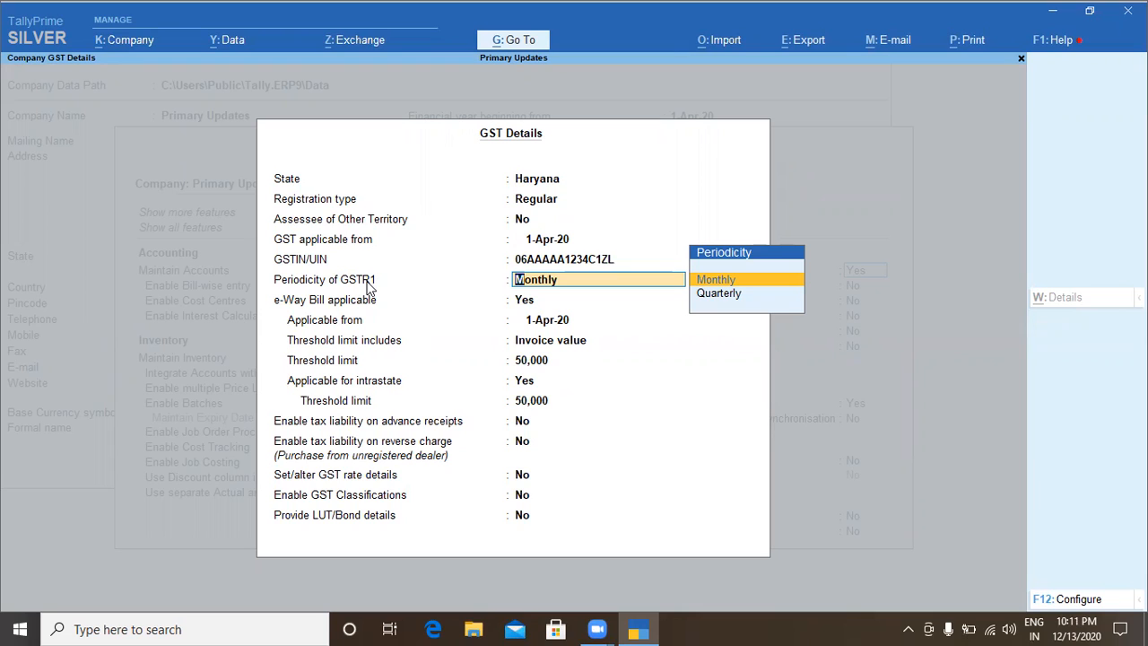
Step: Set the GSTR1 periodicity to Monthly, keep the default e-Way Bill and remaining tax options, and accept the GST details
{"action": "key", "text": "Down"}
{"action": "key", "text": "Up"}
{"action": "key", "text": "Return"}
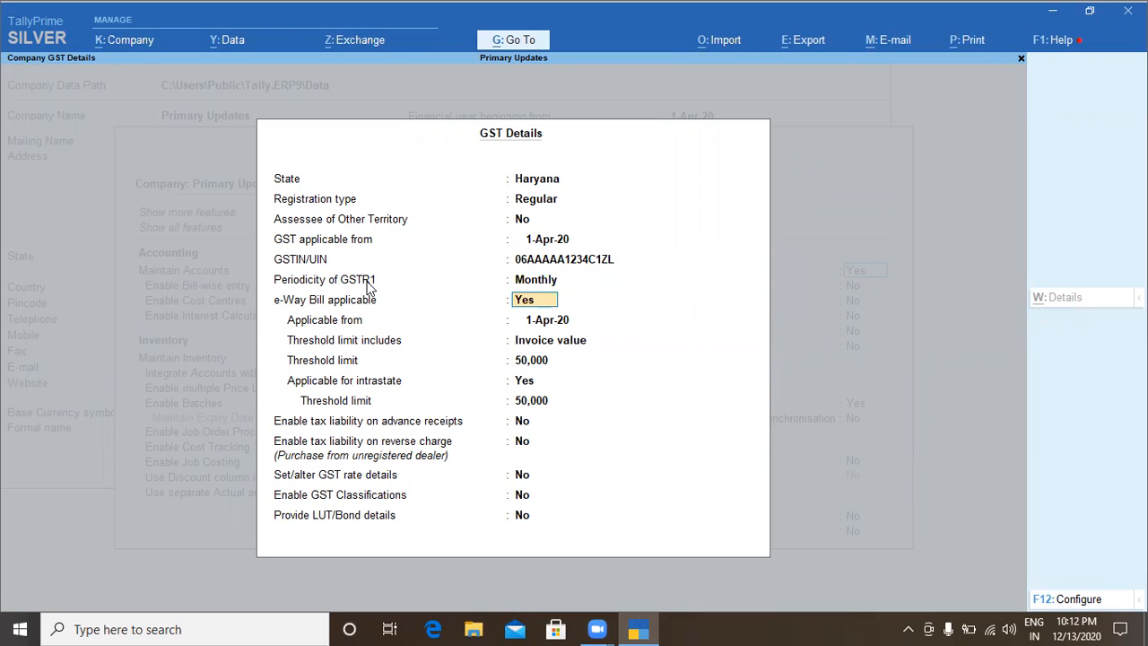
{"action": "key", "text": "Return"}
{"action": "key", "text": "Return"}
{"action": "key", "text": "Return"}
{"action": "key", "text": "Return"}
{"action": "key", "text": "Return"}
{"action": "key", "text": "Return"}
{"action": "key", "text": "Return"}
{"action": "key", "text": "Return"}
{"action": "key", "text": "Return"}
{"action": "key", "text": "Return"}
{"action": "key", "text": "Return"}
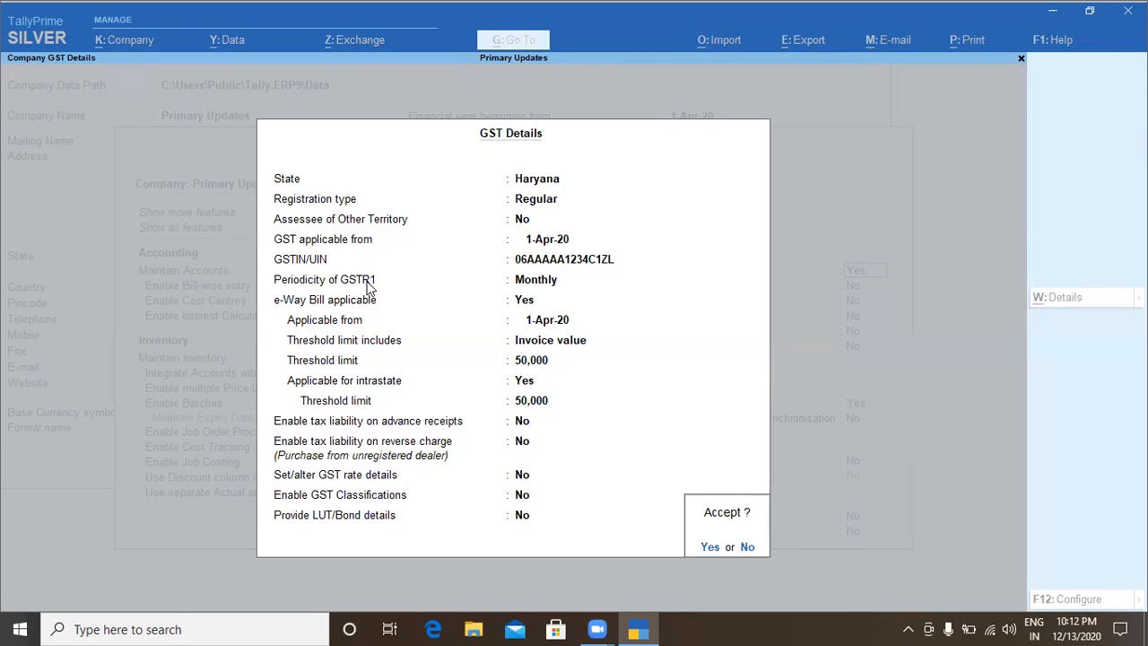
{"action": "key", "text": "Return"}
Step: Keep the remaining taxation, online access, payroll and other features at their defaults, and save the company features
{"action": "key", "text": "Return"}
{"action": "key", "text": "Return"}
{"action": "key", "text": "Return"}
{"action": "key", "text": "Return"}
{"action": "key", "text": "Return"}
{"action": "key", "text": "Return"}
{"action": "key", "text": "Return"}
{"action": "key", "text": "Return"}
{"action": "key", "text": "Return"}
{"action": "key", "text": "Return"}
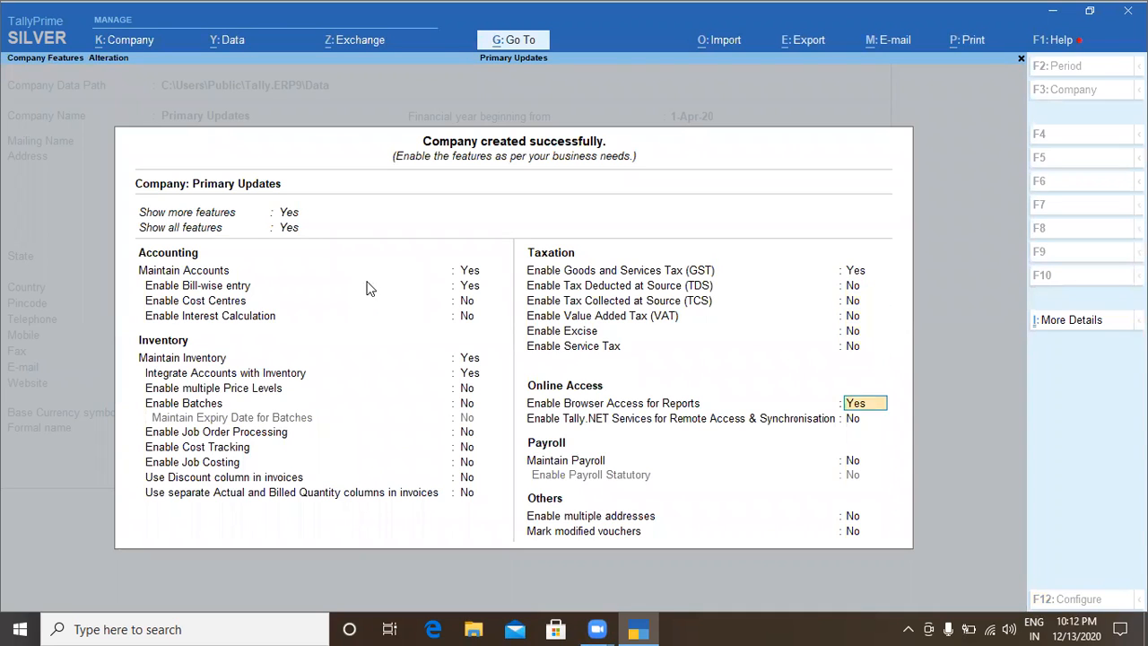
{"action": "key", "text": "Return"}
{"action": "key", "text": "Return"}
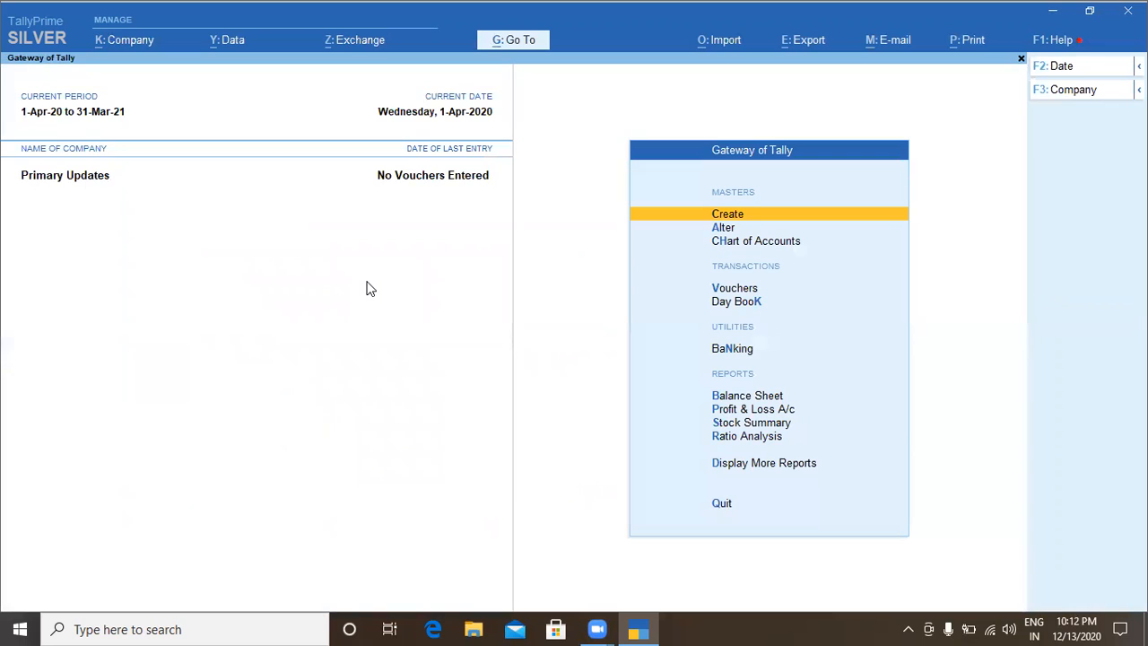